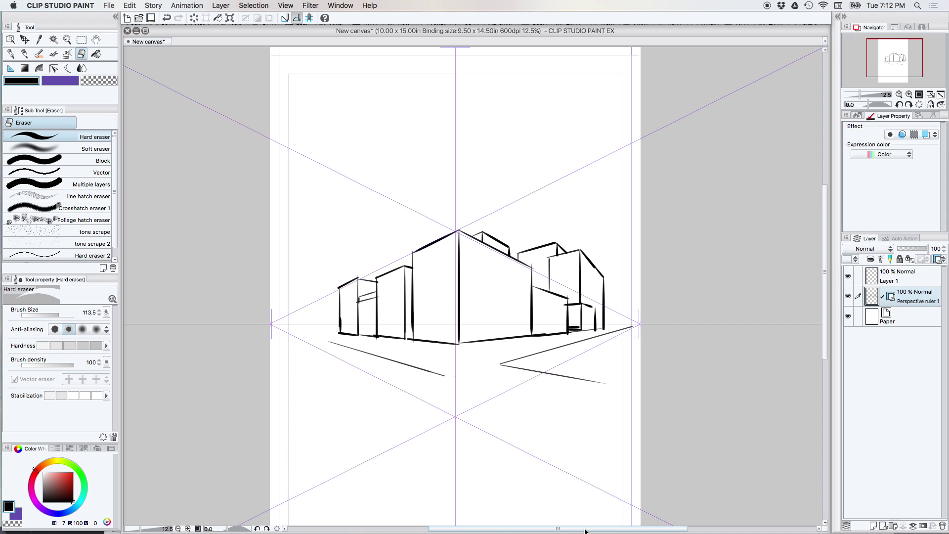
Select the perspective ruler with the Object tool and turn on its XZ ground-plane grid
click(10, 39)
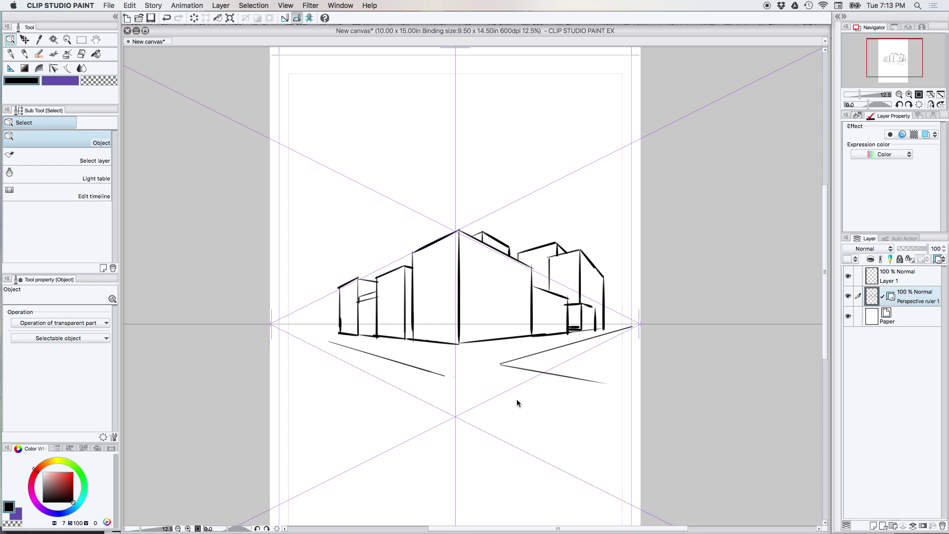
click(640, 326)
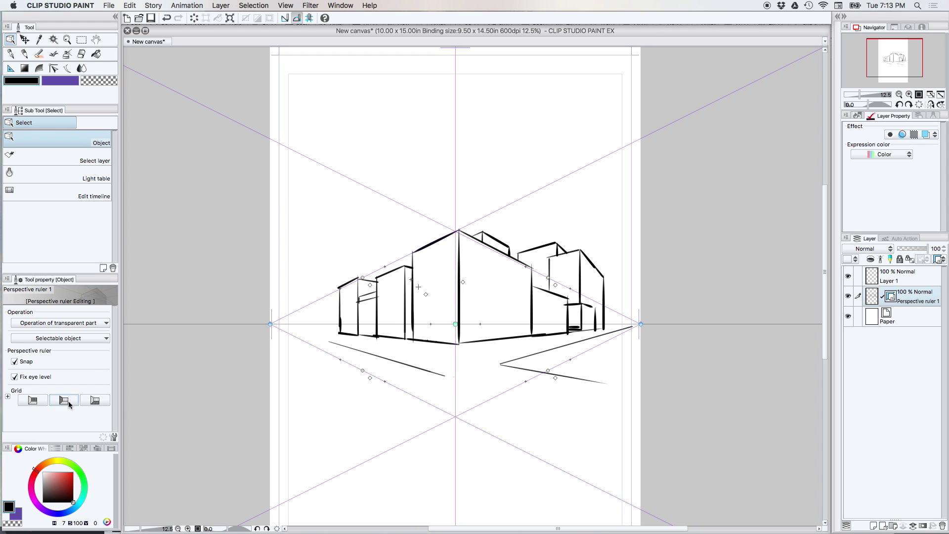
click(98, 402)
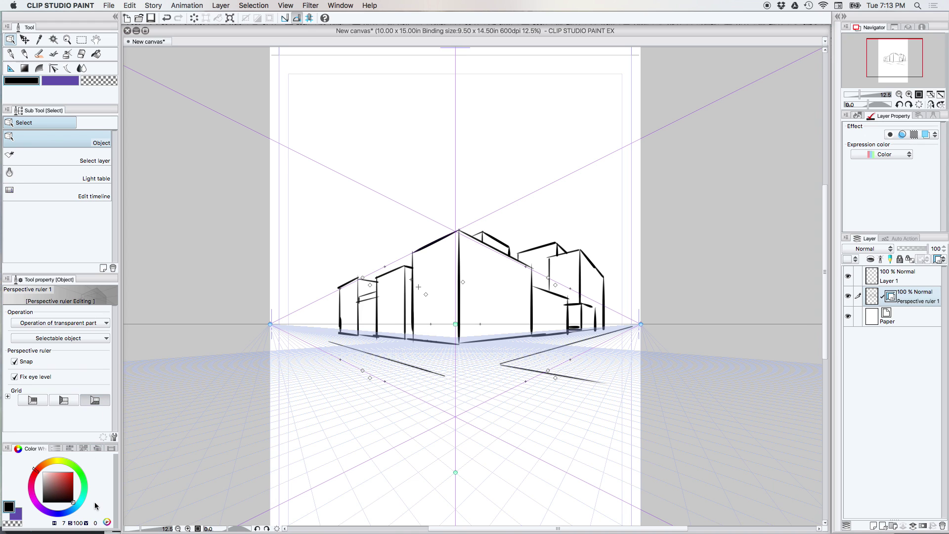
Turn on the right-wall perspective grid alongside the ground grid and zoom in on the buildings
click(63, 399)
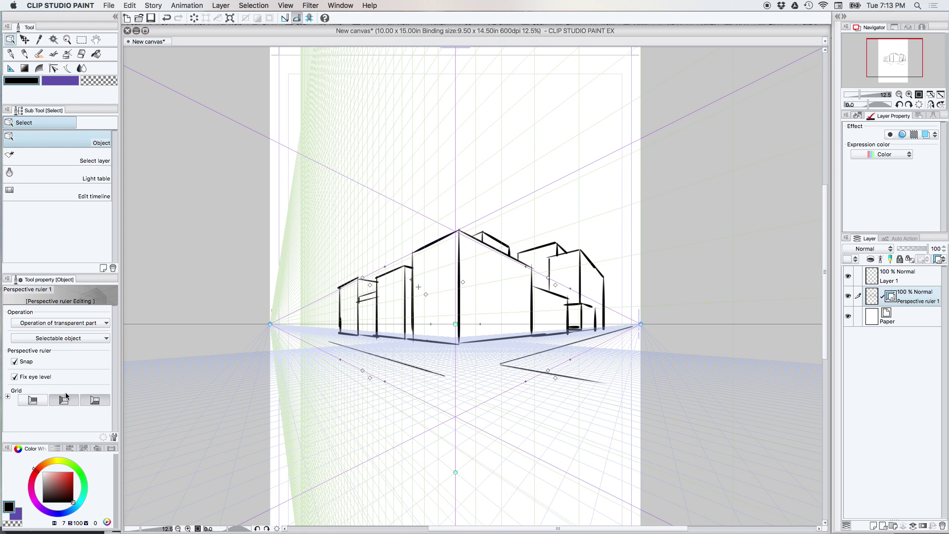
click(66, 397)
click(32, 400)
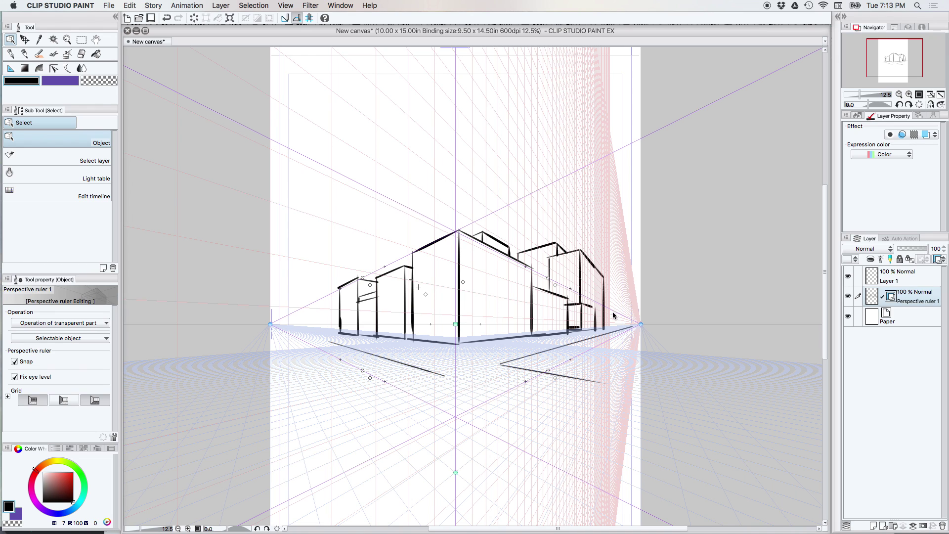
key(slash)
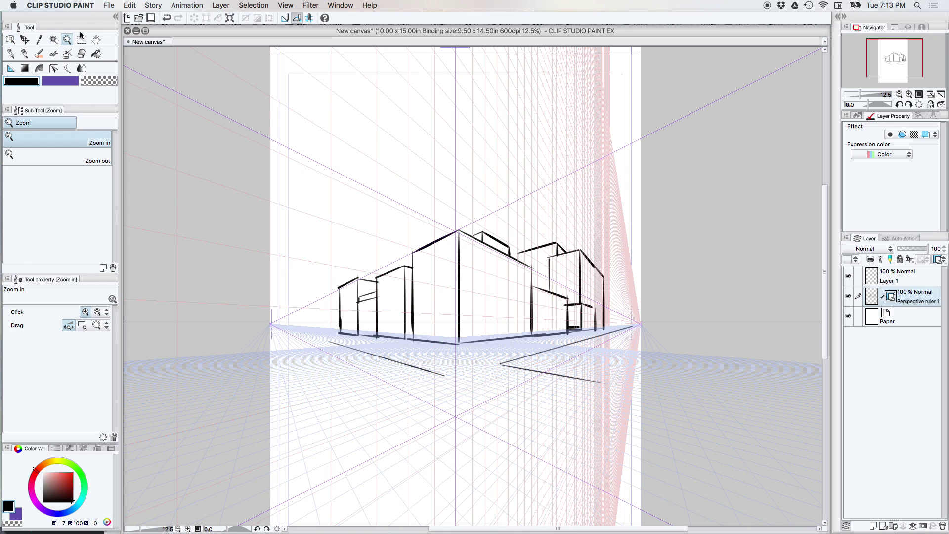
drag(569, 346, 592, 336)
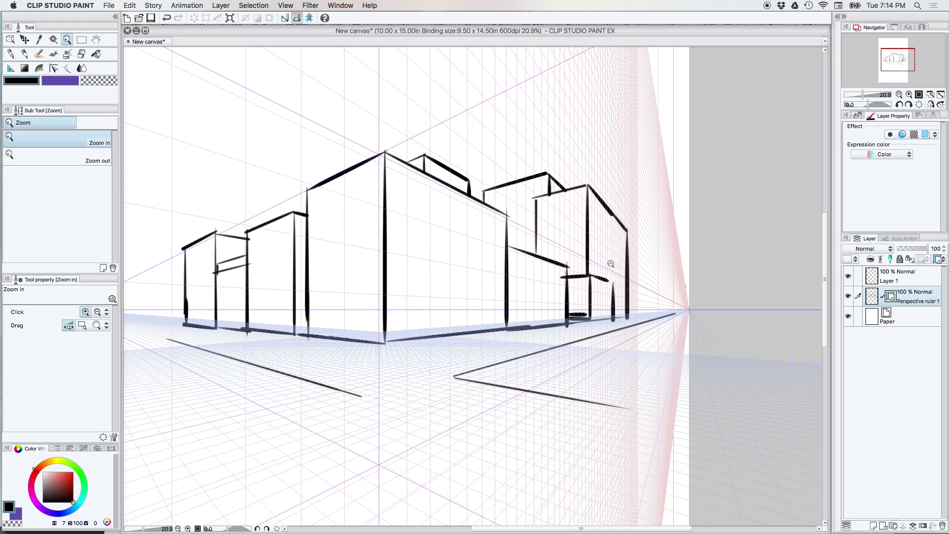
On Layer 1 with the Darker pencil, draw window edges and receding guide lines on the front right wall
click(25, 53)
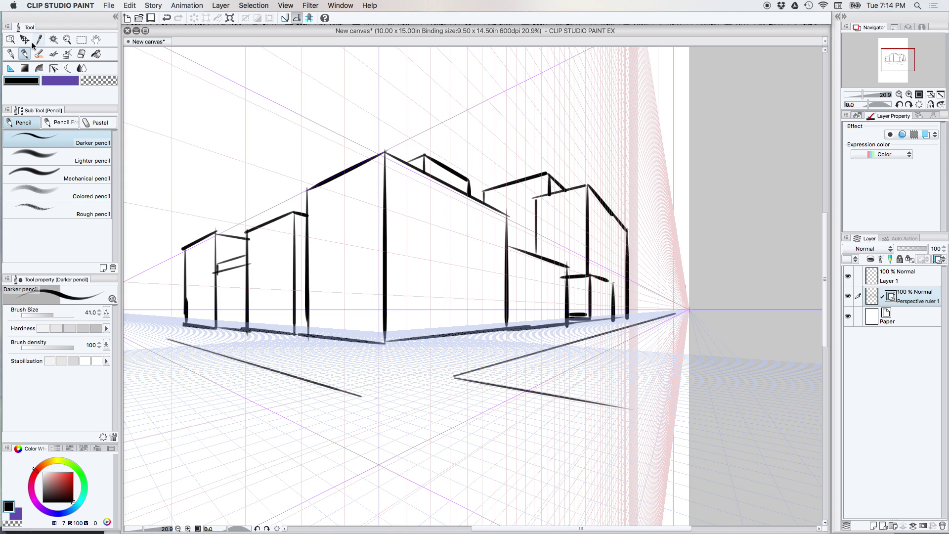
click(919, 280)
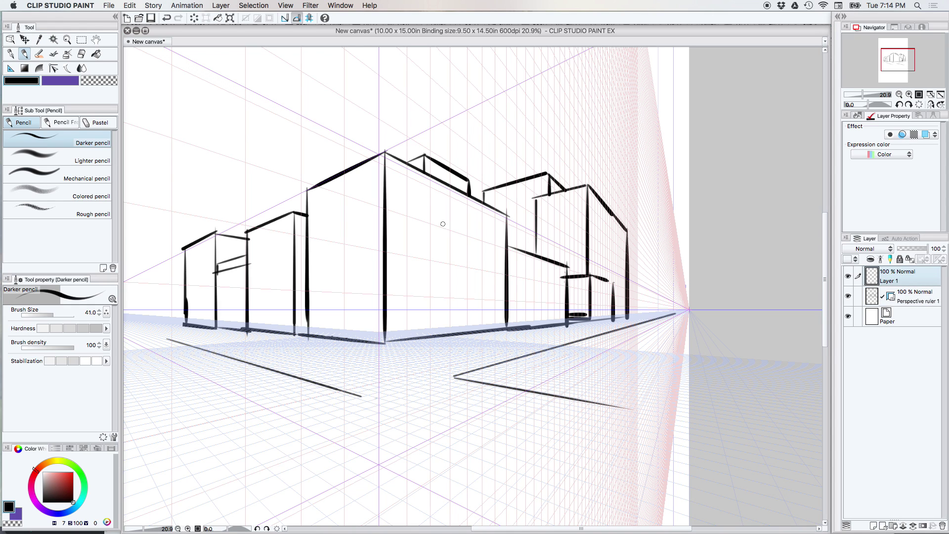
drag(437, 231, 444, 257)
drag(438, 232, 510, 253)
drag(443, 258, 558, 282)
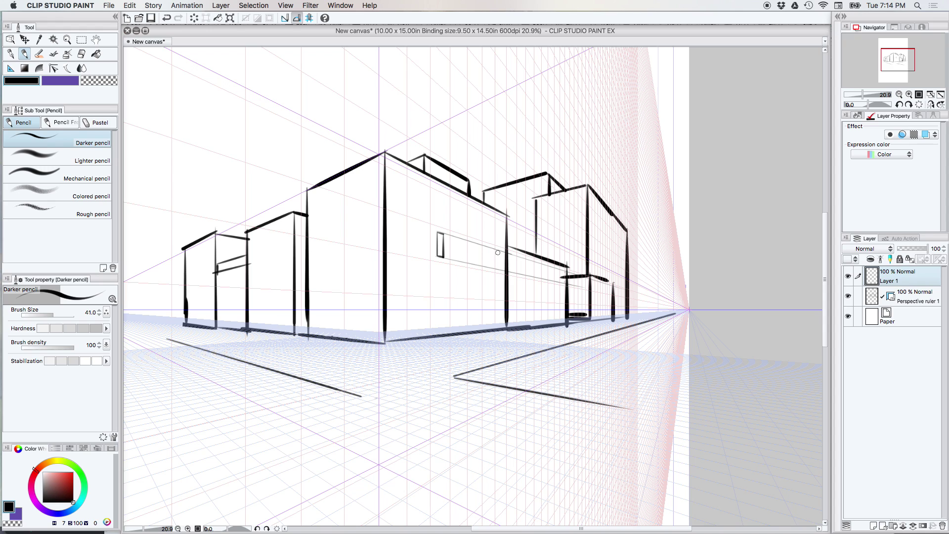
mouse_move(498, 268)
mouse_down()
mouse_move(499, 258)
mouse_move(502, 267)
mouse_up()
drag(550, 267, 552, 279)
key(super+z)
key(super+y)
Add guide lines toward the corner plus more window edges and rectangles on the right-facing walls
mouse_move(611, 253)
mouse_down()
mouse_move(619, 263)
mouse_move(606, 257)
mouse_up()
drag(443, 233, 384, 210)
drag(442, 258, 375, 244)
drag(415, 223, 423, 254)
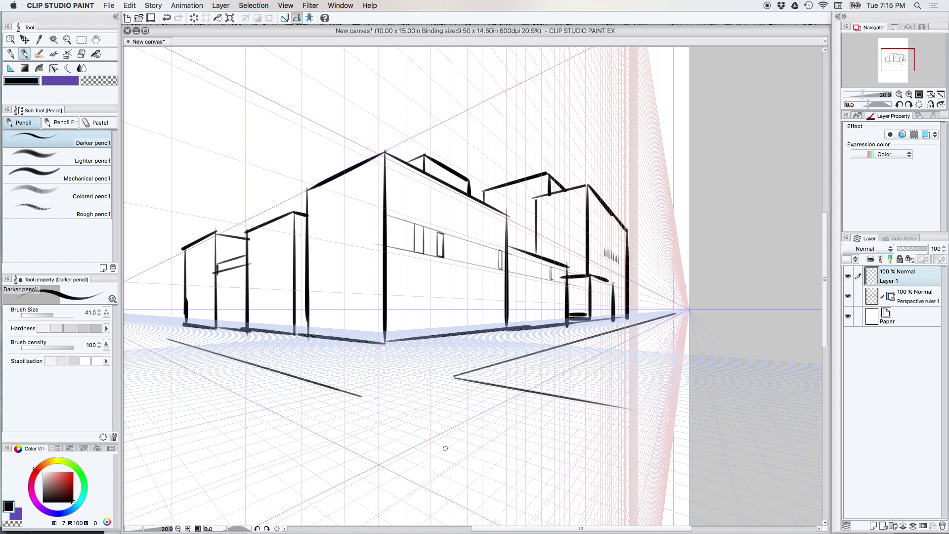
mouse_move(418, 267)
mouse_down()
mouse_move(441, 269)
mouse_move(420, 295)
mouse_move(459, 296)
mouse_move(478, 275)
mouse_move(478, 296)
mouse_up()
key(ctrl+z)
drag(457, 295, 477, 297)
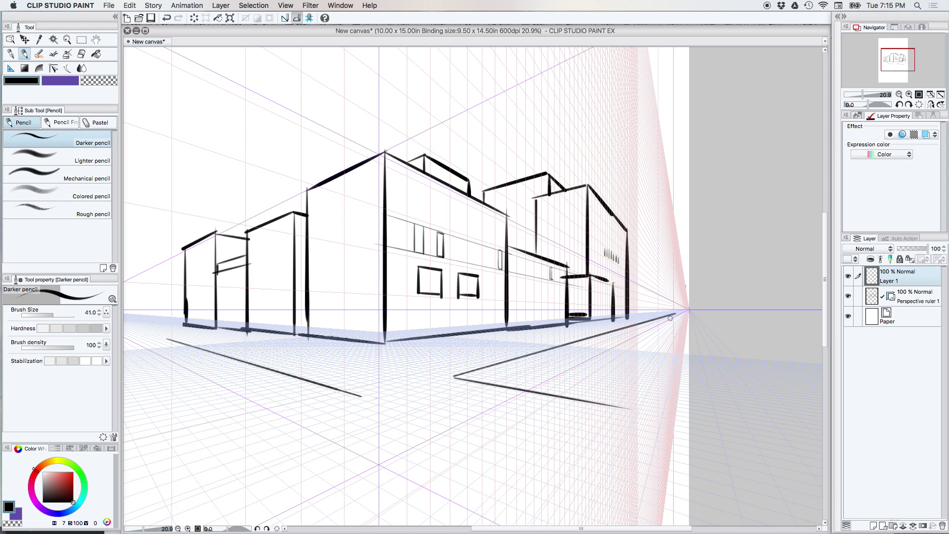
drag(617, 291, 619, 300)
Erase the two lower window rectangles, leftover specks, and the small window on the right building
click(81, 53)
mouse_move(422, 275)
mouse_down()
mouse_move(441, 271)
mouse_move(420, 291)
mouse_move(472, 293)
mouse_move(454, 281)
mouse_move(460, 295)
mouse_up()
click(444, 280)
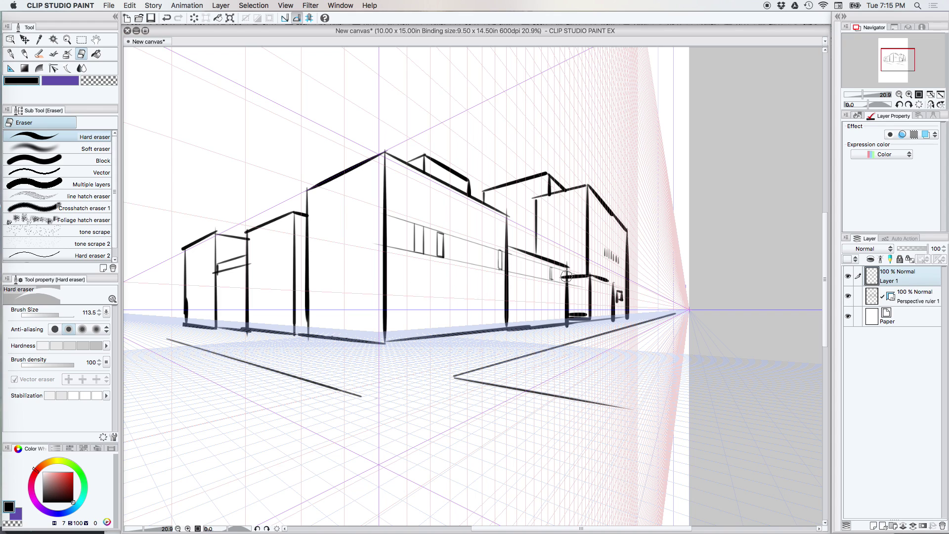
drag(620, 294, 618, 297)
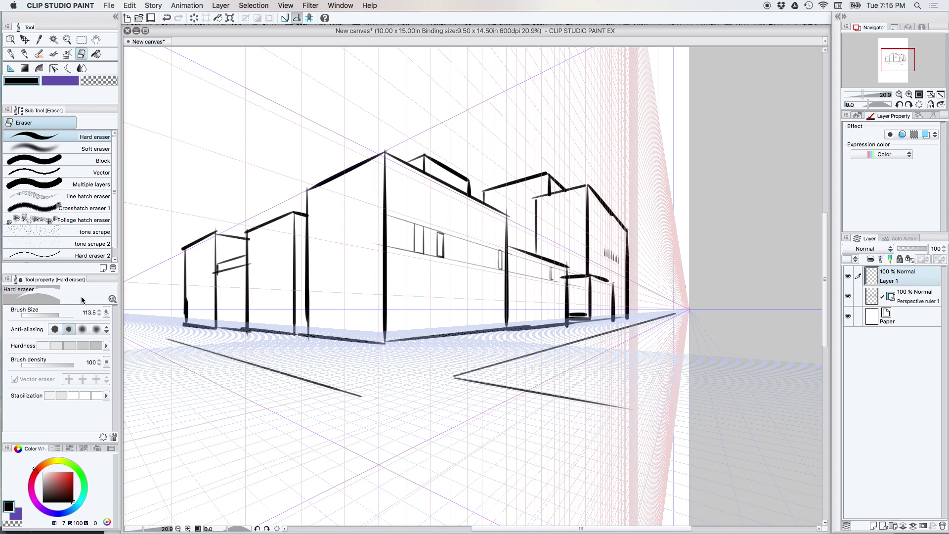
click(689, 310)
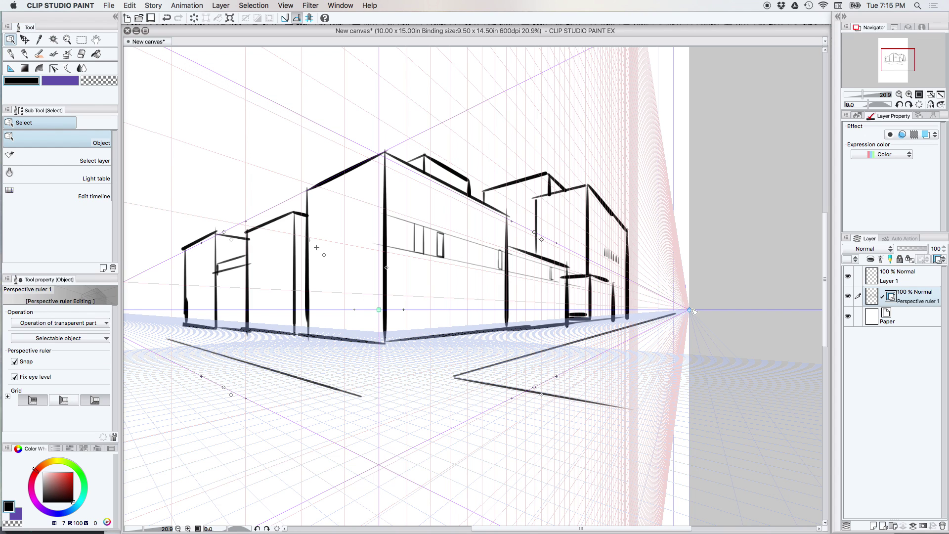
Hide the ground grid, show the left-wall grid, and pan to bring the left vanishing point into view
click(102, 402)
click(102, 402)
click(102, 402)
click(63, 401)
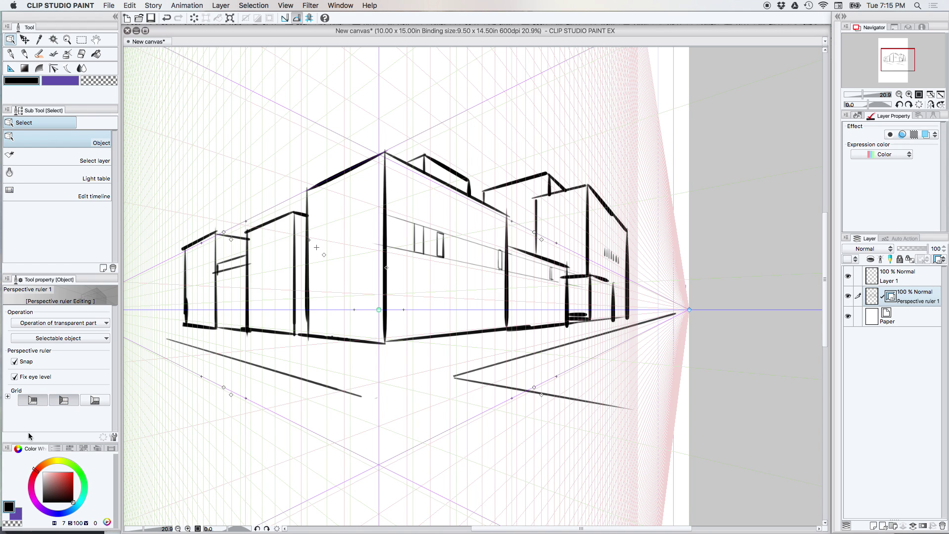
click(96, 40)
drag(377, 309, 627, 339)
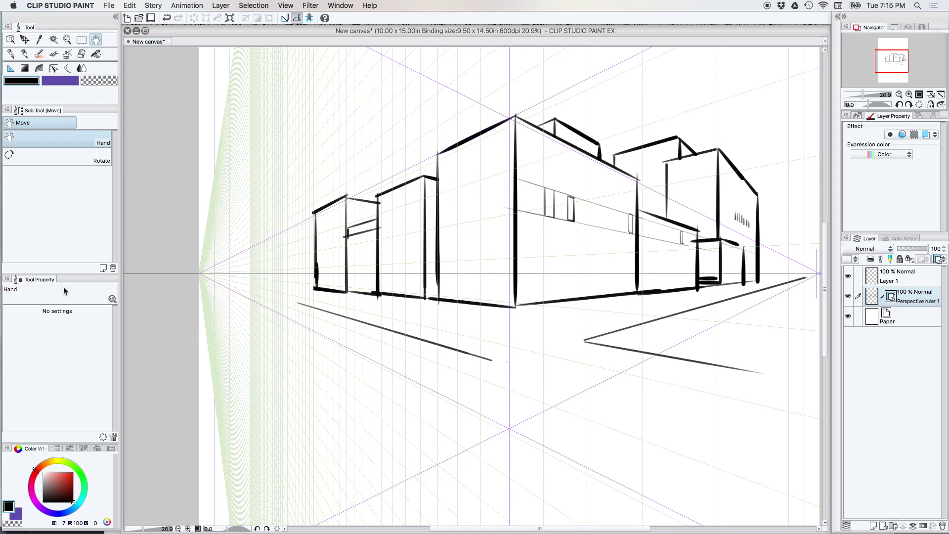
click(28, 41)
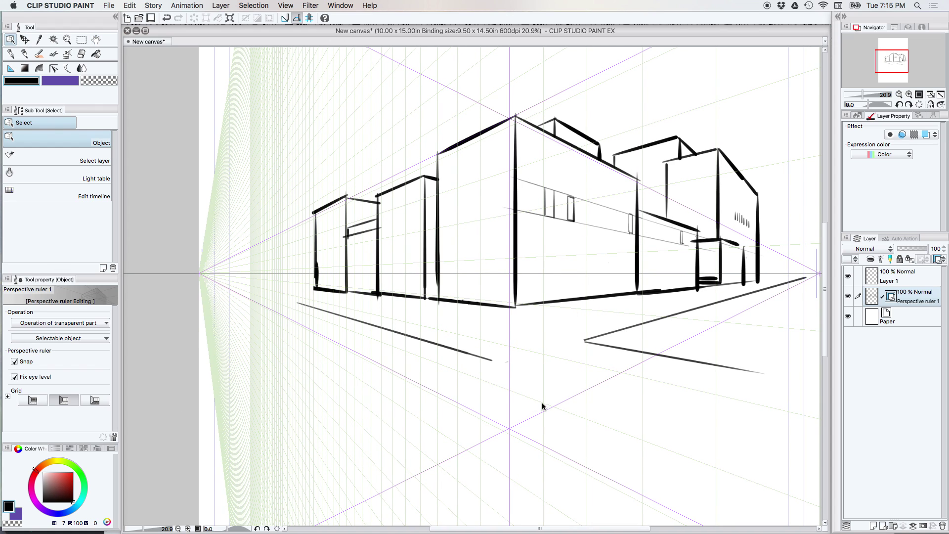
click(512, 437)
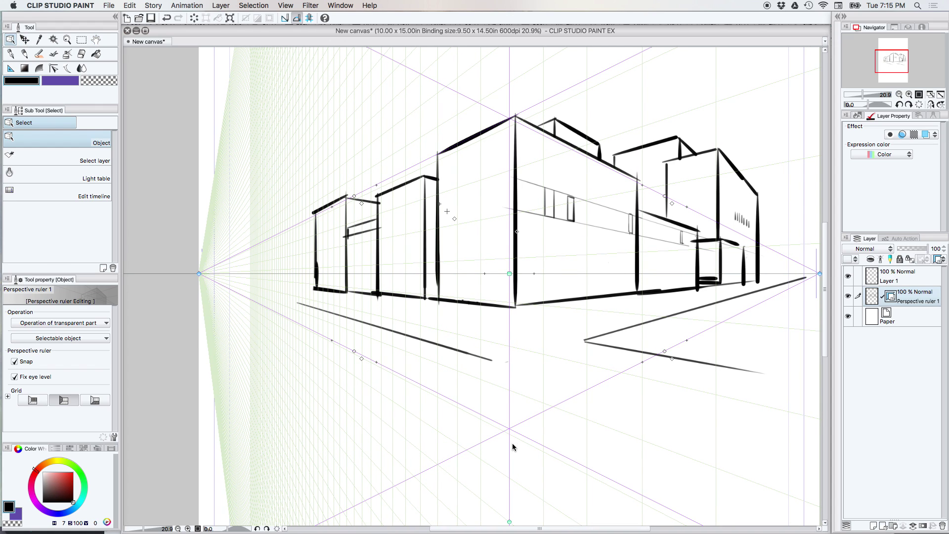
Toggle the perspective grids until only the left-wall YZ grid remains visible
click(33, 400)
click(52, 398)
click(52, 398)
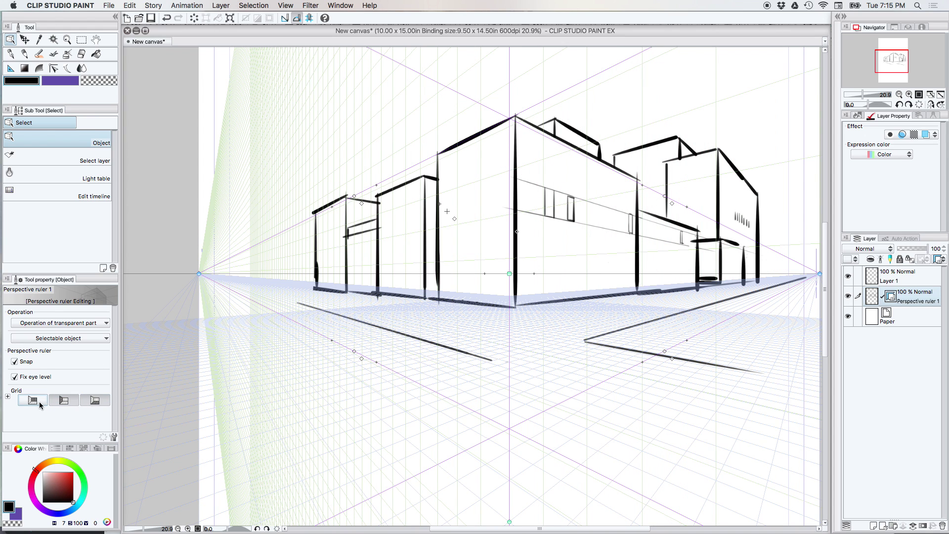
click(68, 403)
click(64, 401)
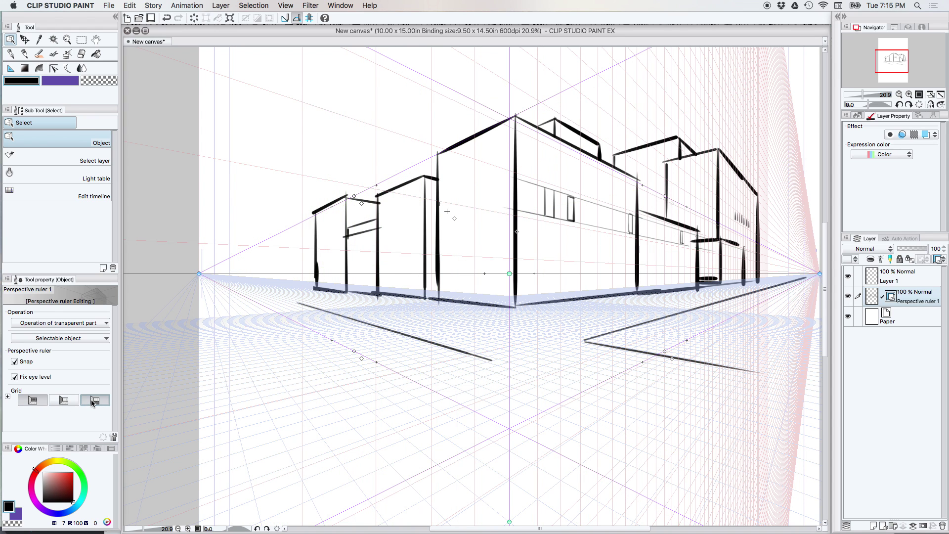
click(95, 401)
click(35, 400)
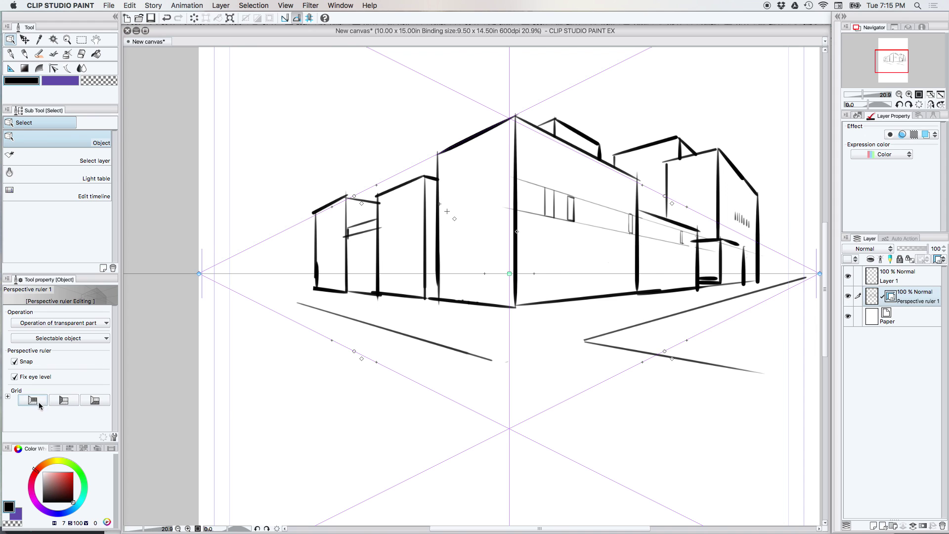
click(43, 403)
click(42, 403)
click(66, 403)
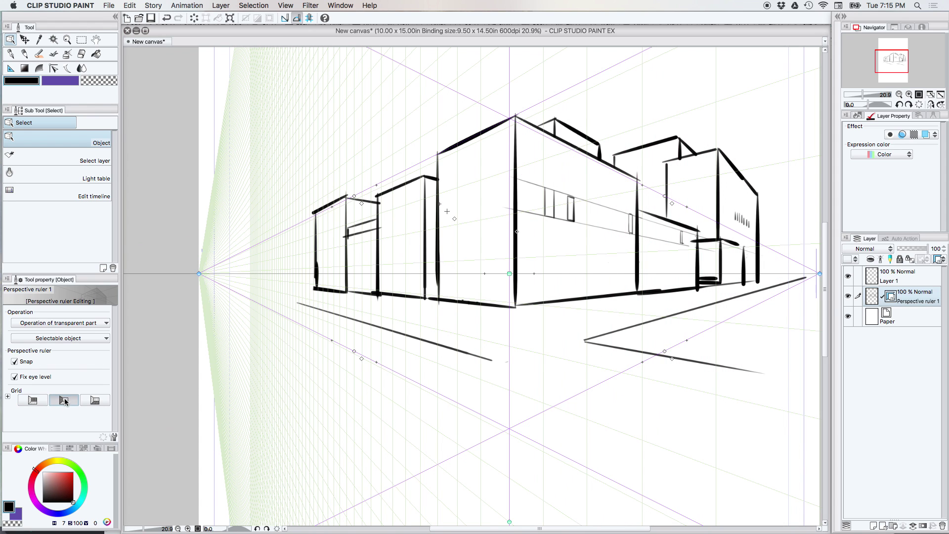
click(24, 53)
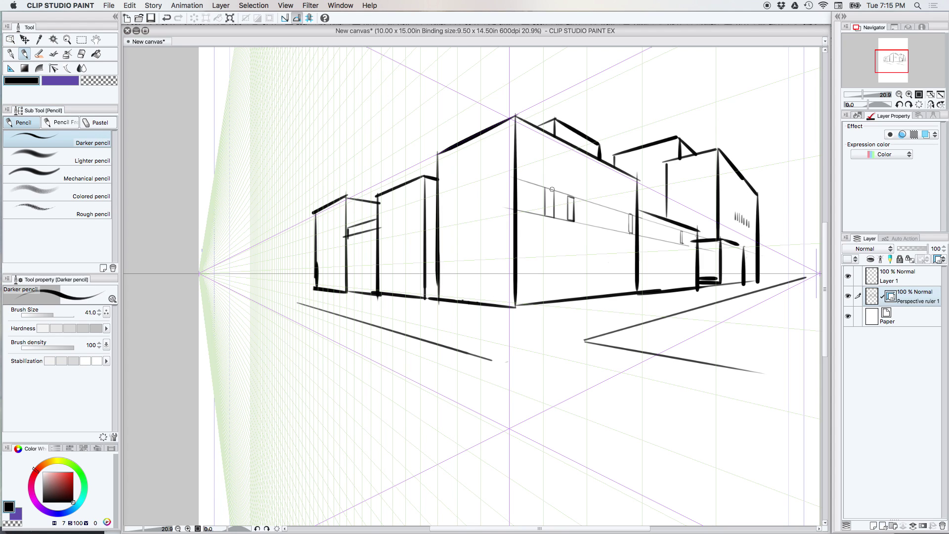
Draw two guide lines and two window edges on the main building's left-facing wall
drag(519, 180, 444, 202)
key(super+z)
drag(518, 178, 439, 202)
drag(516, 209, 440, 225)
mouse_move(464, 195)
mouse_down()
mouse_move(464, 222)
mouse_move(476, 191)
mouse_move(475, 217)
mouse_move(464, 220)
mouse_up()
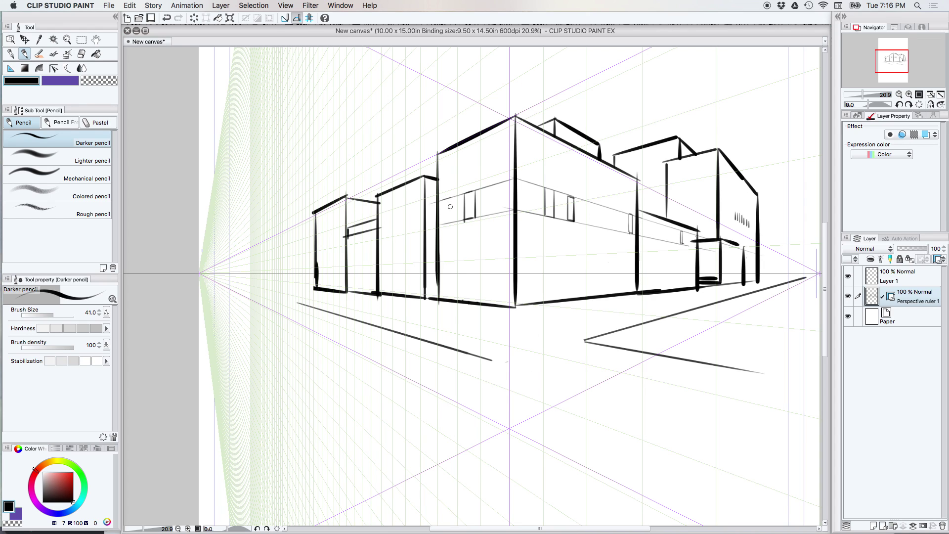
mouse_move(452, 198)
mouse_down()
mouse_move(452, 223)
mouse_move(442, 225)
mouse_move(452, 221)
mouse_up()
Draw two guide lines across the left building and a small window between them
drag(376, 220, 267, 254)
drag(424, 229, 285, 256)
drag(331, 233, 331, 247)
key(cmd+z)
key(cmd+z)
key(super+z)
key(super+z)
key(super+z)
drag(330, 233, 333, 246)
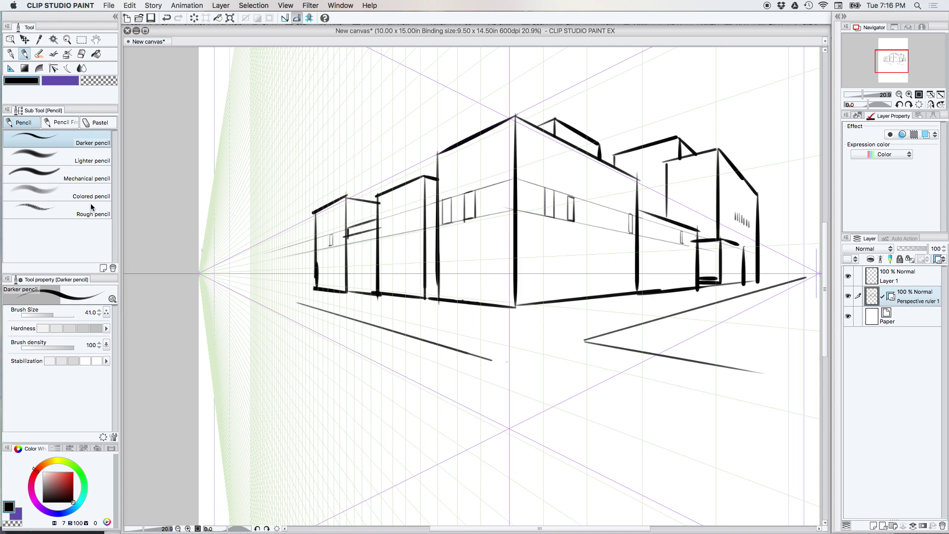
Zoom out to 12.5%, re-enable the ground-plane grid, and pan the whole page into view
click(10, 40)
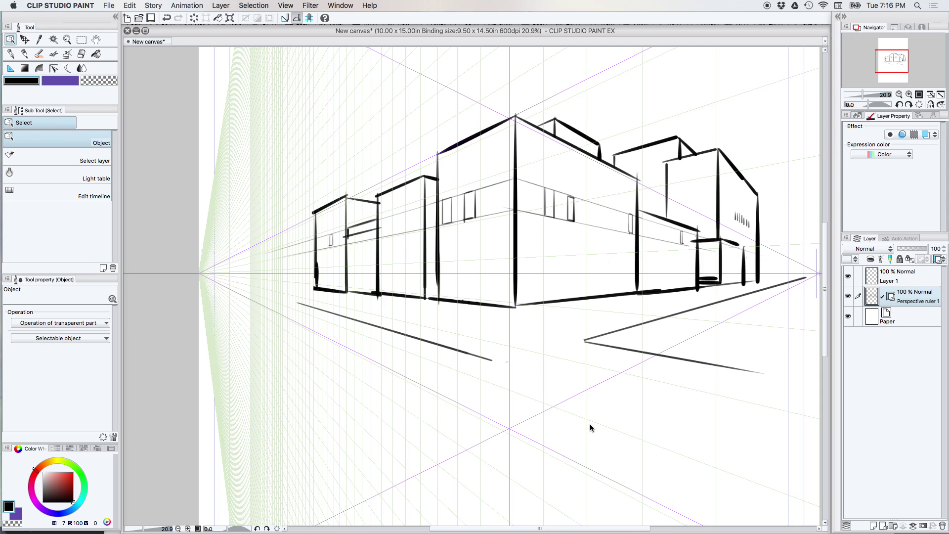
scroll(585, 418, down, 2)
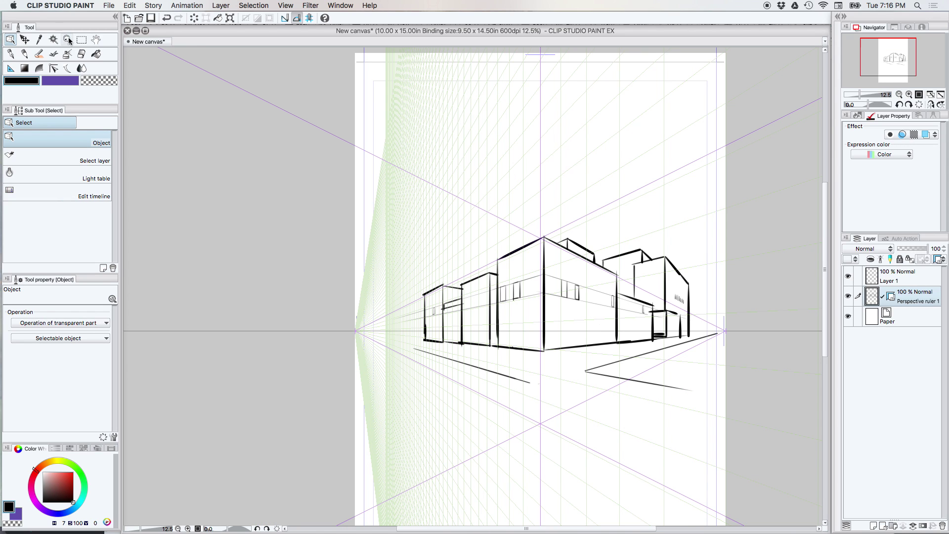
click(724, 334)
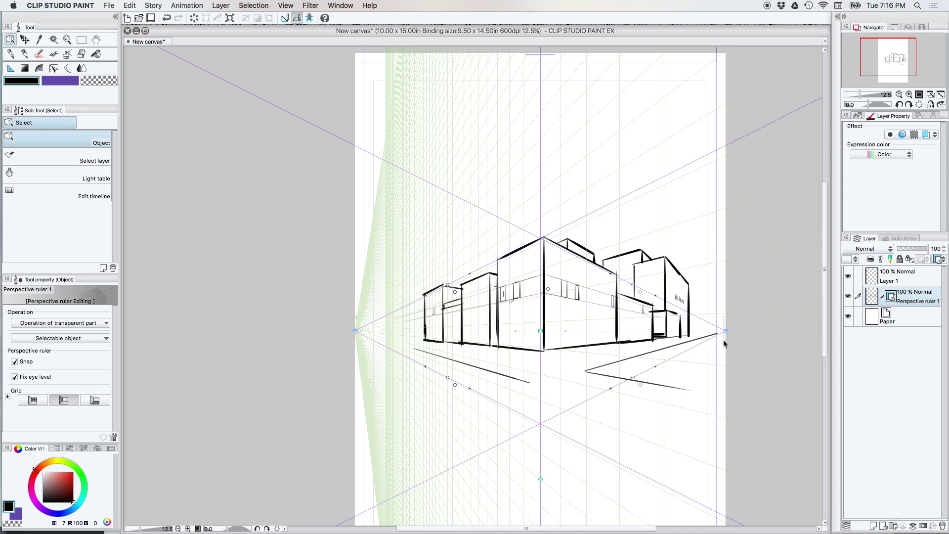
click(64, 400)
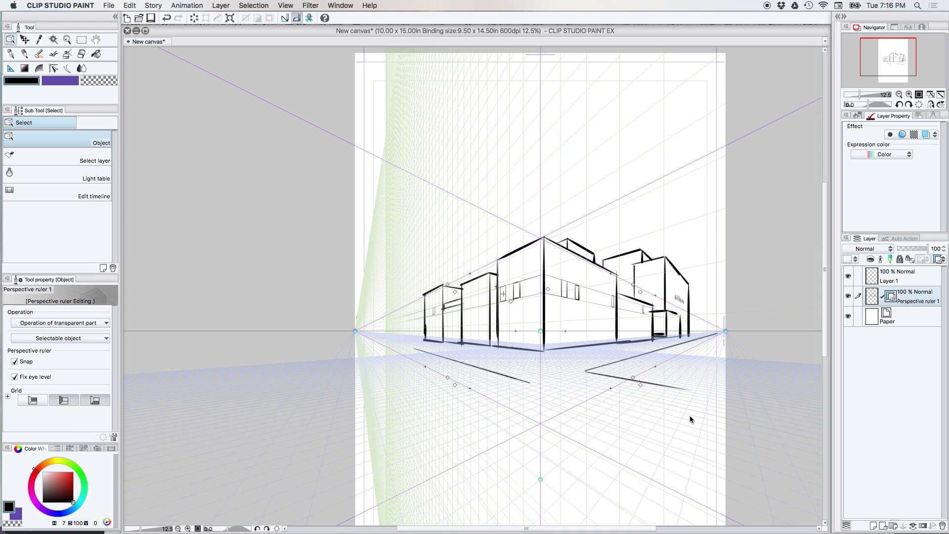
click(95, 39)
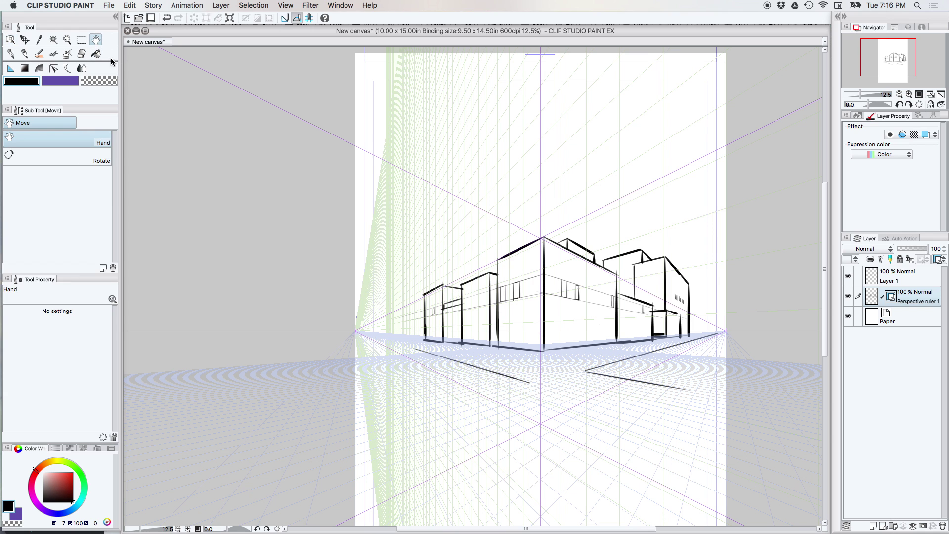
mouse_move(698, 426)
mouse_down()
mouse_move(653, 421)
mouse_move(648, 381)
mouse_move(618, 378)
mouse_move(632, 373)
mouse_move(640, 384)
mouse_up()
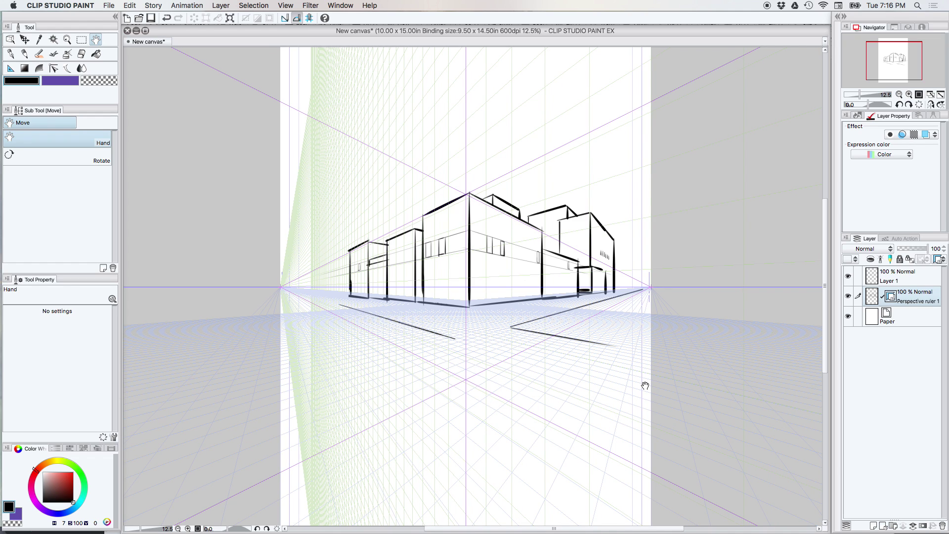